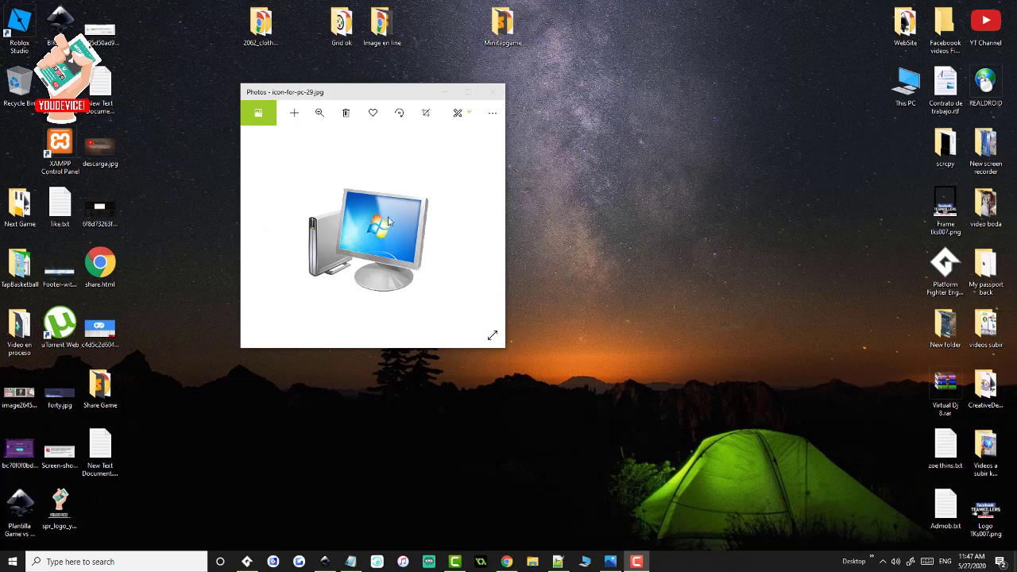
Close the computer icon picture and open the Themes page of the Windows Personalization settings.
{"action": "left_click", "coordinate": [493, 93]}
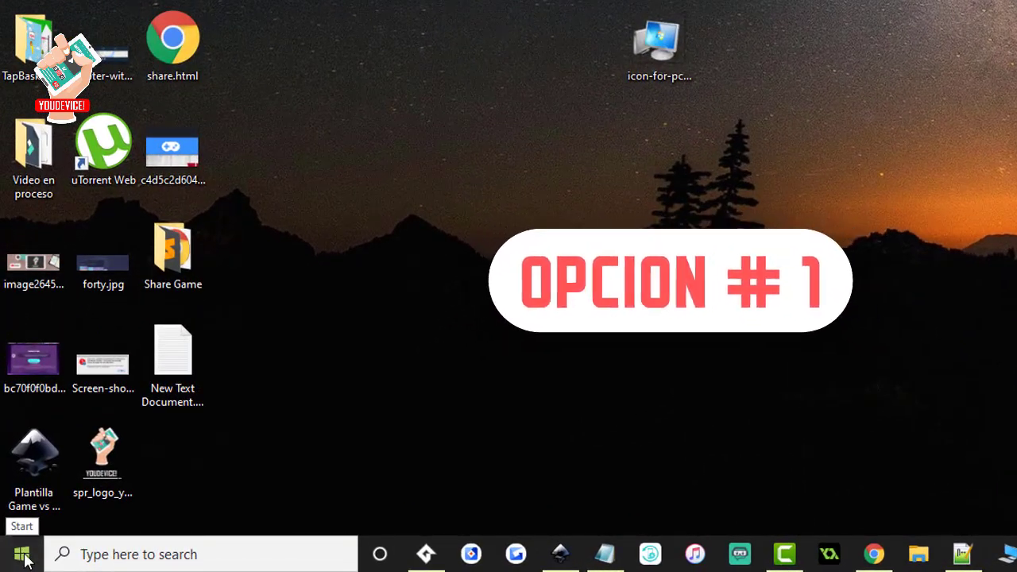
{"action": "left_click", "coordinate": [22, 555]}
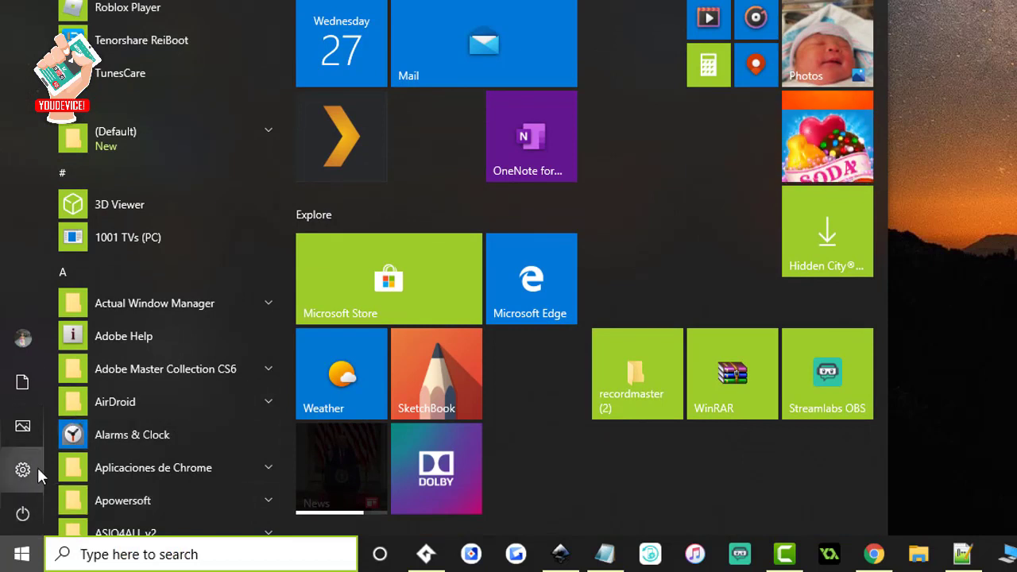
{"action": "mouse_move", "coordinate": [39, 475]}
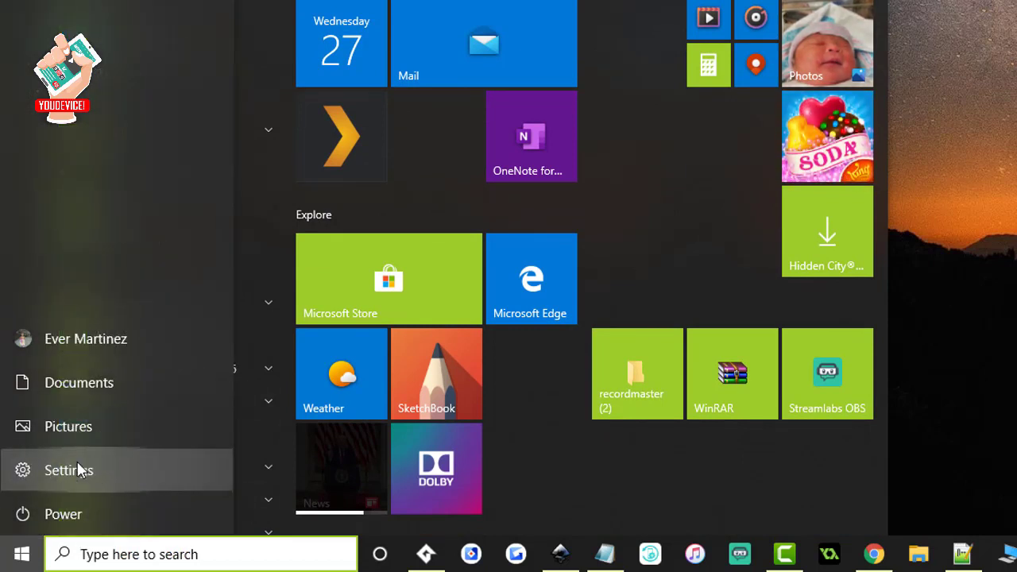
{"action": "left_click", "coordinate": [78, 471]}
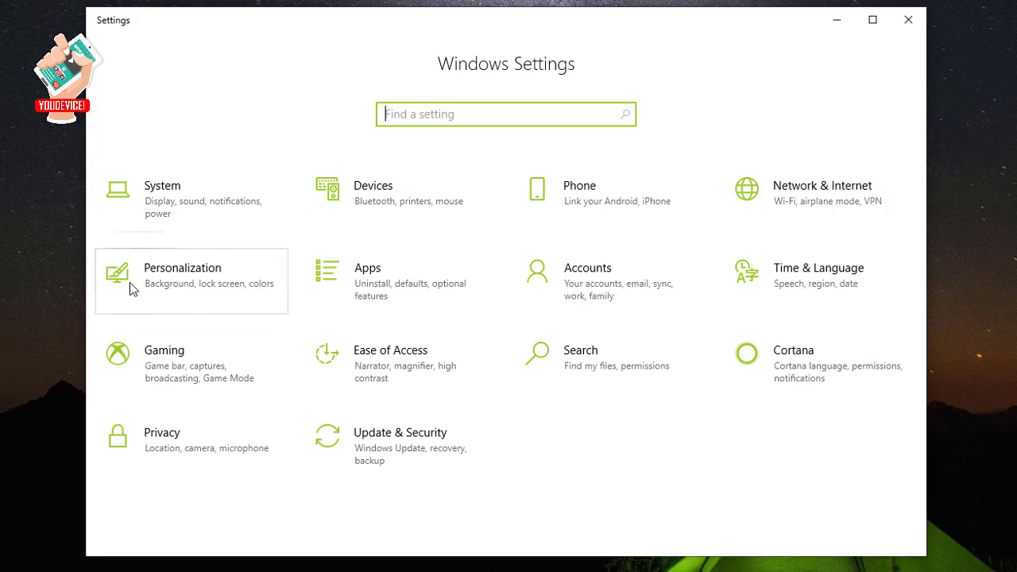
{"action": "left_click", "coordinate": [209, 278]}
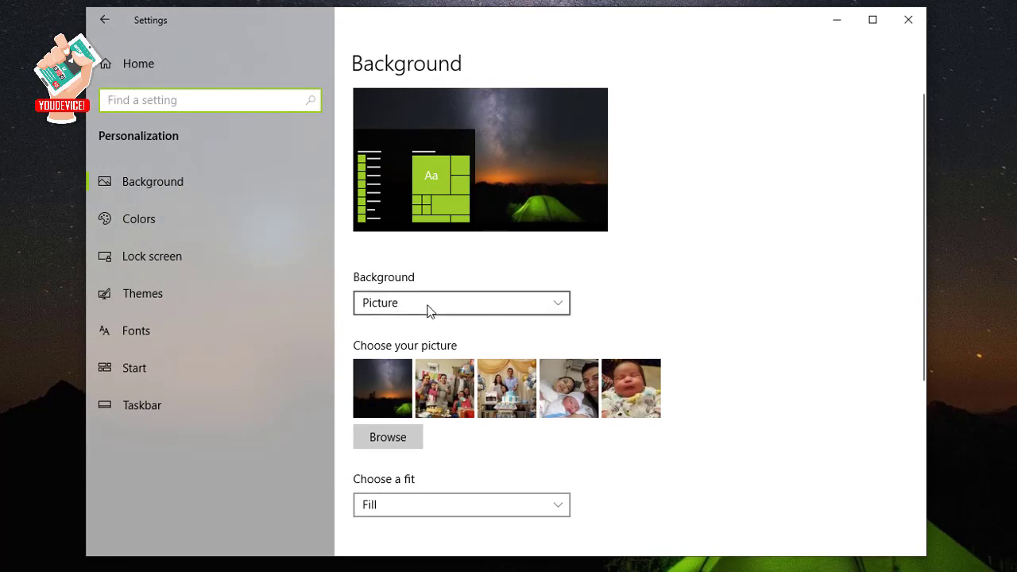
{"action": "scroll", "coordinate": [491, 340], "scroll_direction": "down", "scroll_amount": 1}
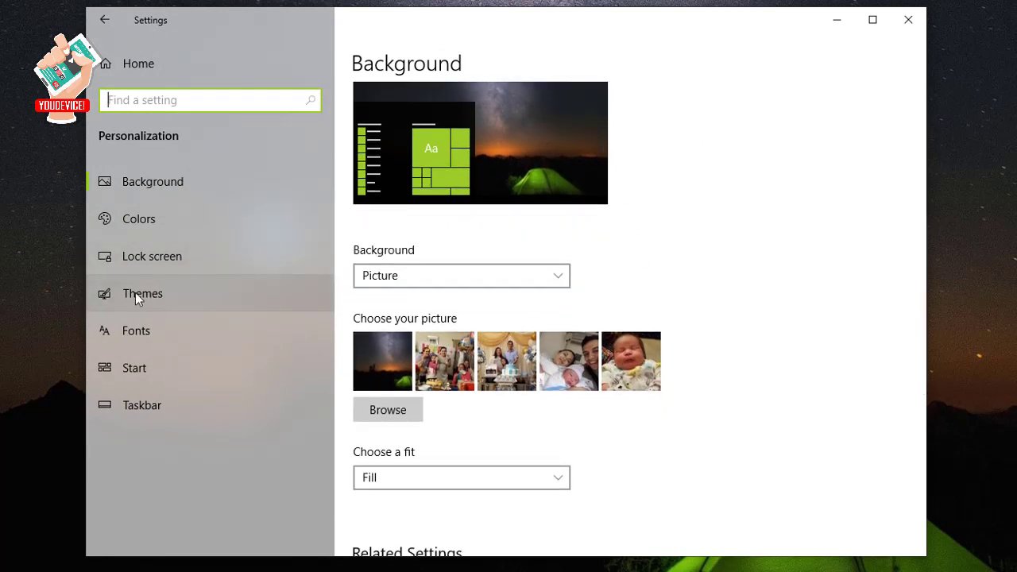
{"action": "left_click", "coordinate": [135, 296]}
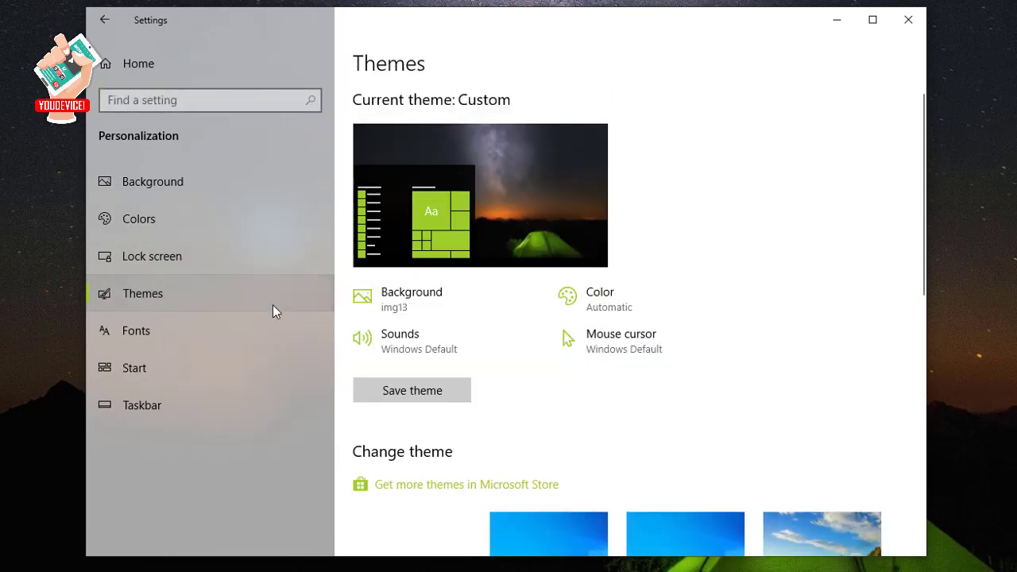
Open the desktop icon settings among the related settings of Themes.
{"action": "scroll", "coordinate": [745, 278], "scroll_direction": "down", "scroll_amount": 3}
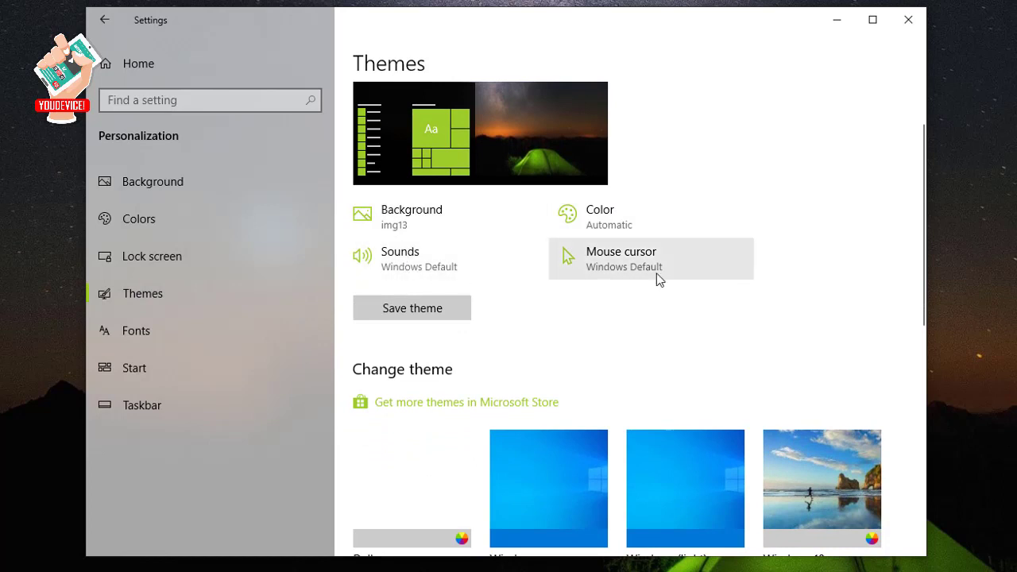
{"action": "scroll", "coordinate": [822, 318], "scroll_direction": "down", "scroll_amount": 3}
{"action": "scroll", "coordinate": [824, 304], "scroll_direction": "down", "scroll_amount": 10}
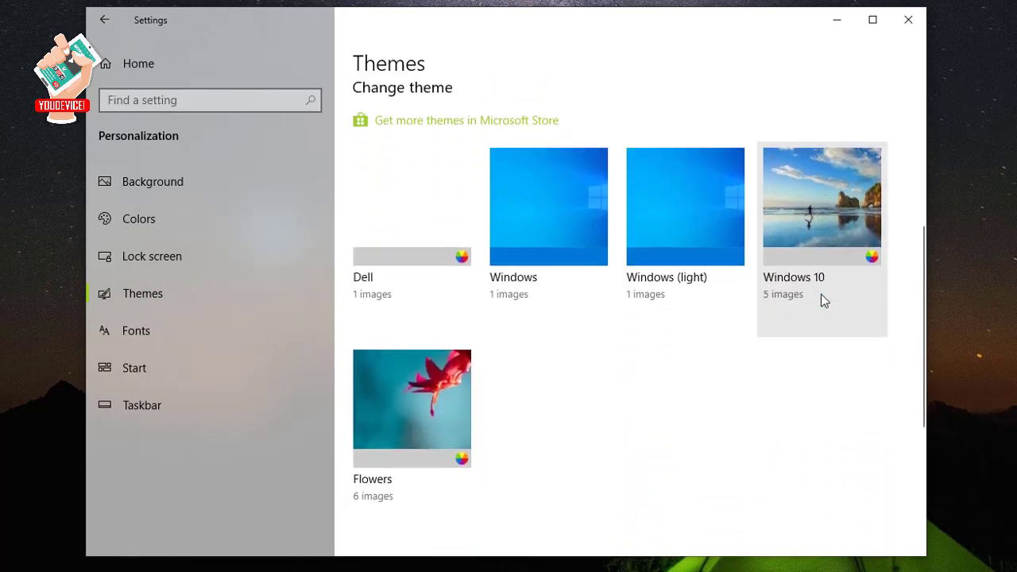
{"action": "scroll", "coordinate": [824, 304], "scroll_direction": "down", "scroll_amount": 2}
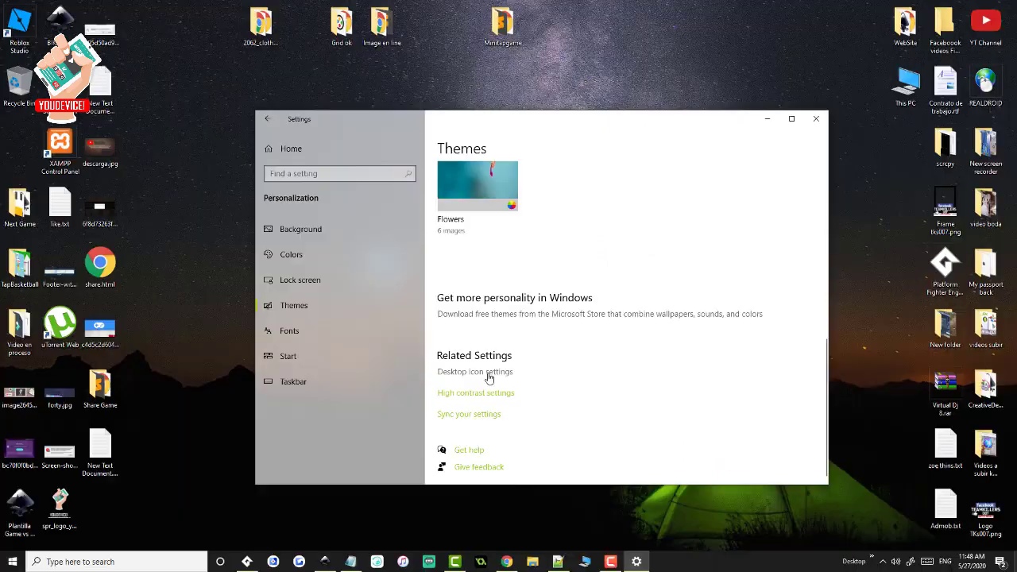
{"action": "left_click", "coordinate": [489, 379]}
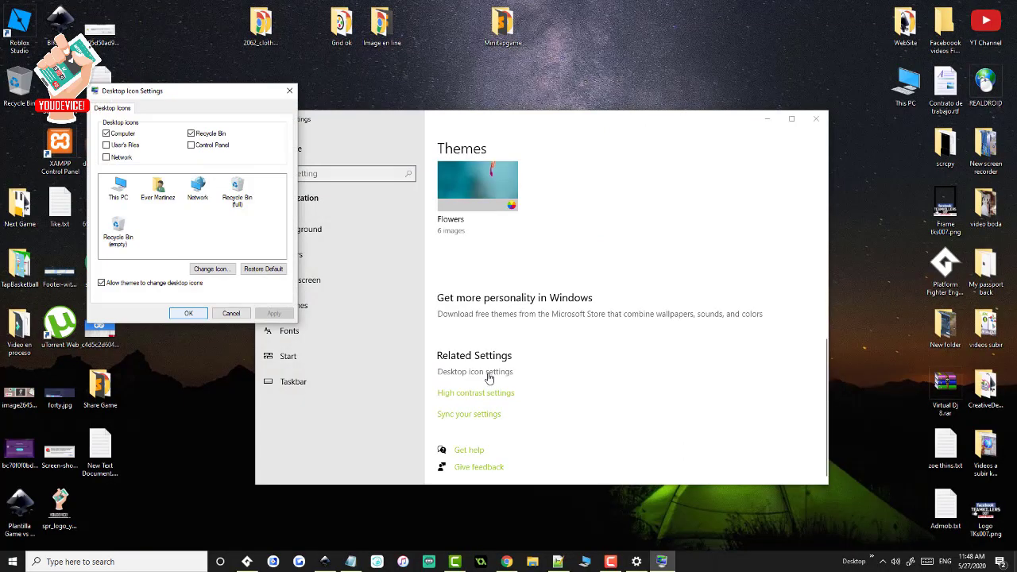
Enable the Computer desktop icon, then apply and confirm the desktop icon settings.
{"action": "left_click", "coordinate": [110, 135]}
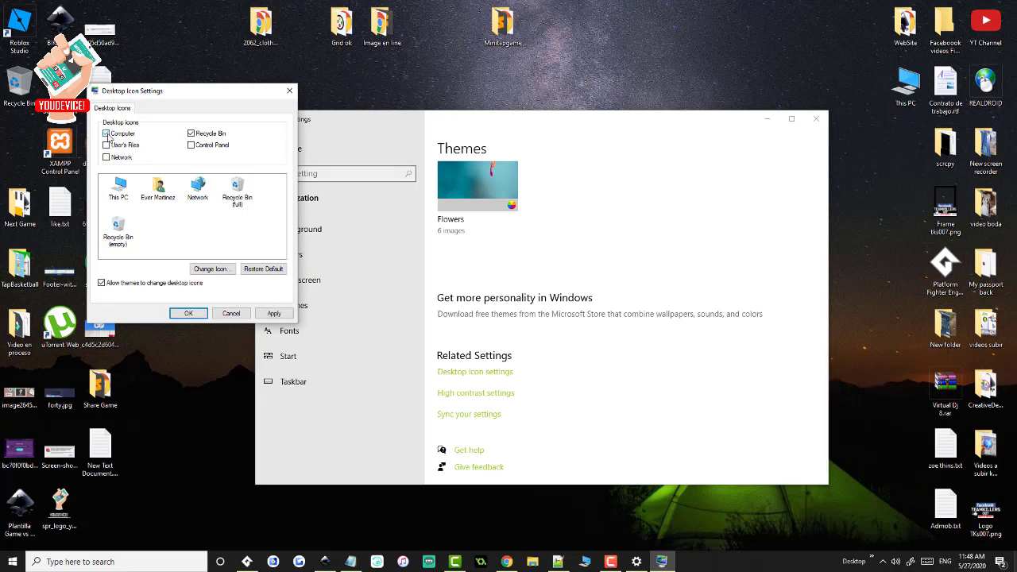
{"action": "left_click", "coordinate": [120, 189]}
{"action": "left_click", "coordinate": [275, 314]}
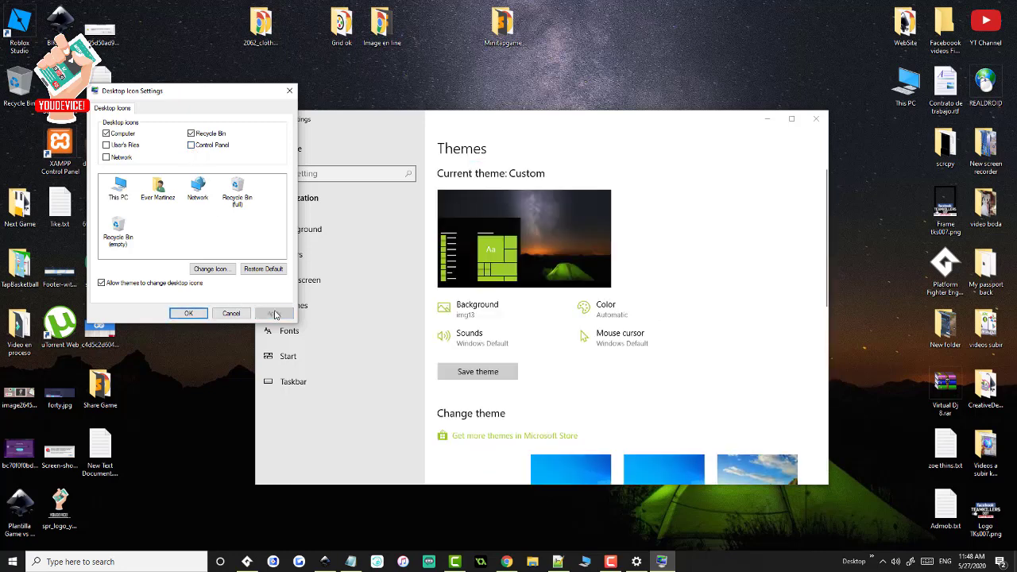
{"action": "left_click", "coordinate": [188, 314]}
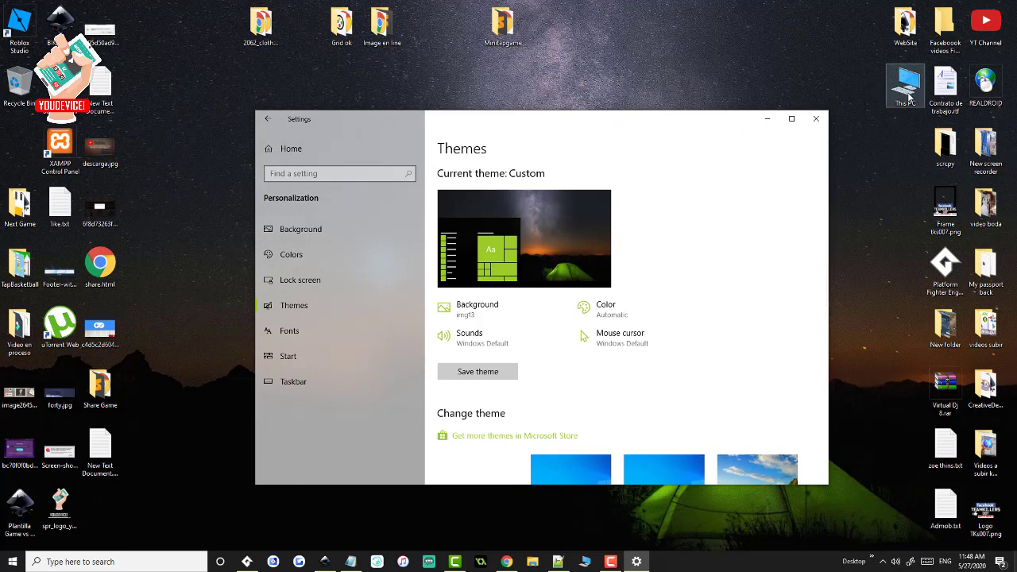
Move the This PC desktop icon directly below the Recycle Bin and close the Settings window.
{"action": "left_click_drag", "start_coordinate": [907, 89], "coordinate": [20, 148]}
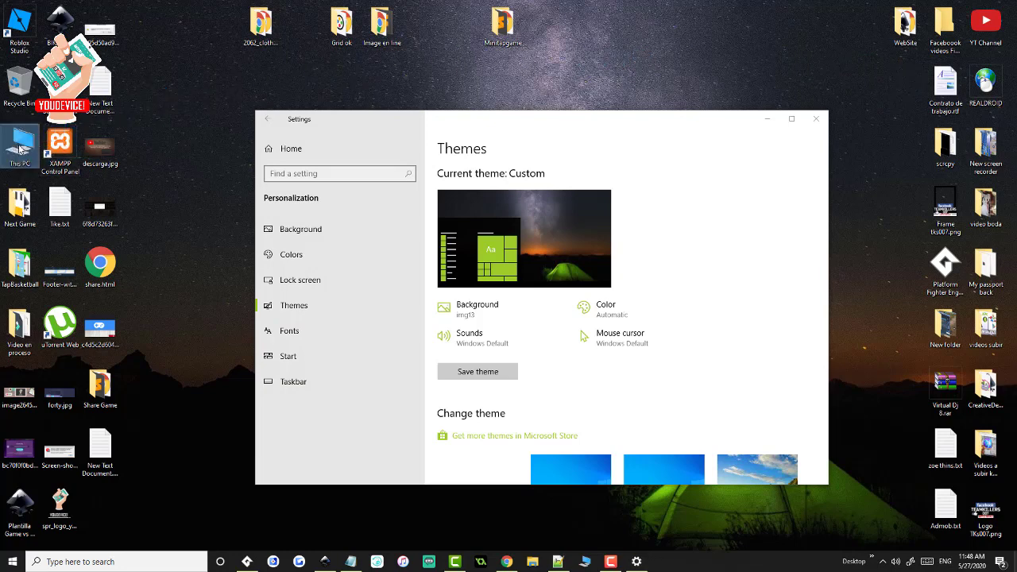
{"action": "right_click", "coordinate": [22, 145]}
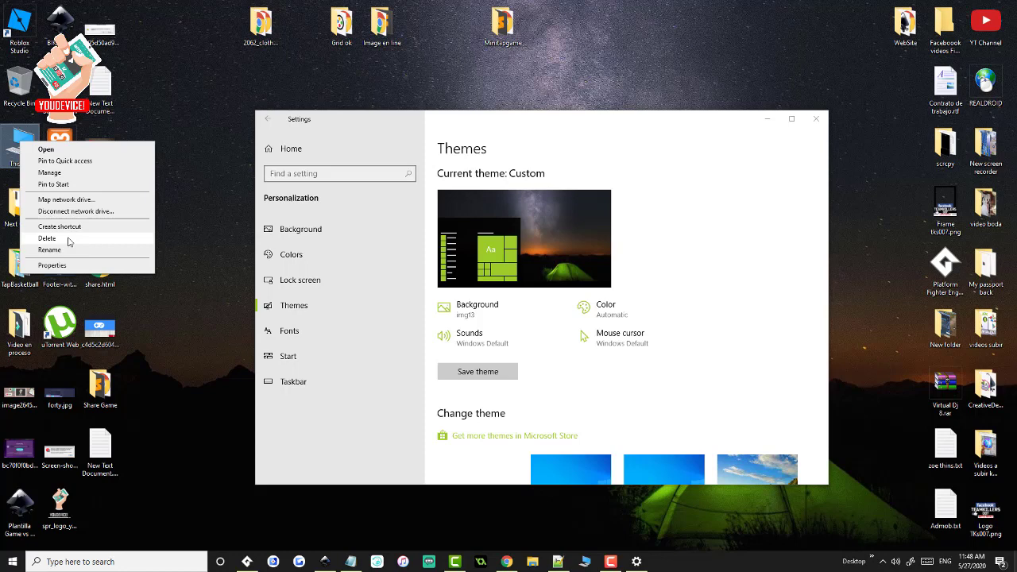
{"action": "left_click", "coordinate": [198, 172]}
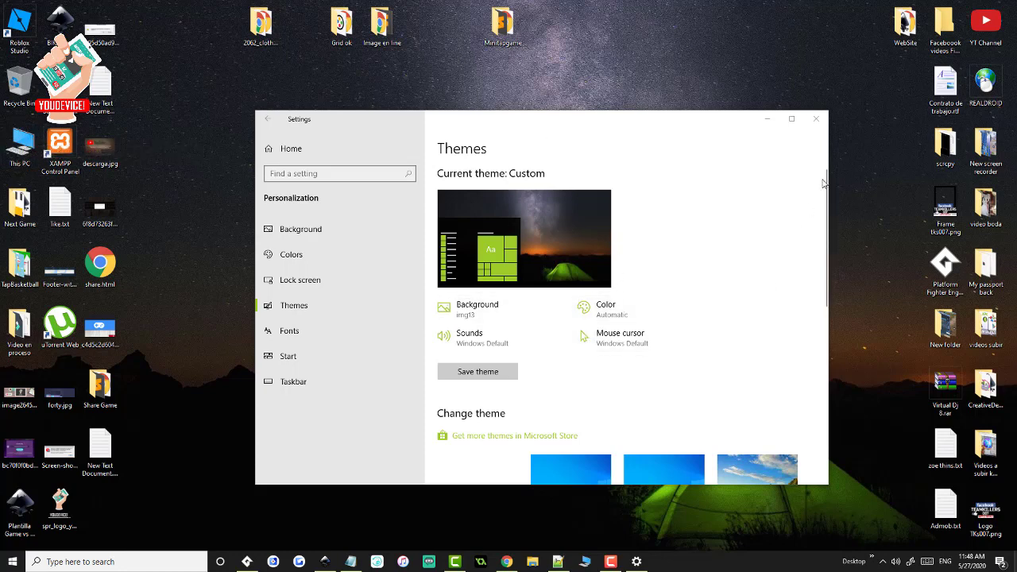
{"action": "left_click", "coordinate": [817, 118]}
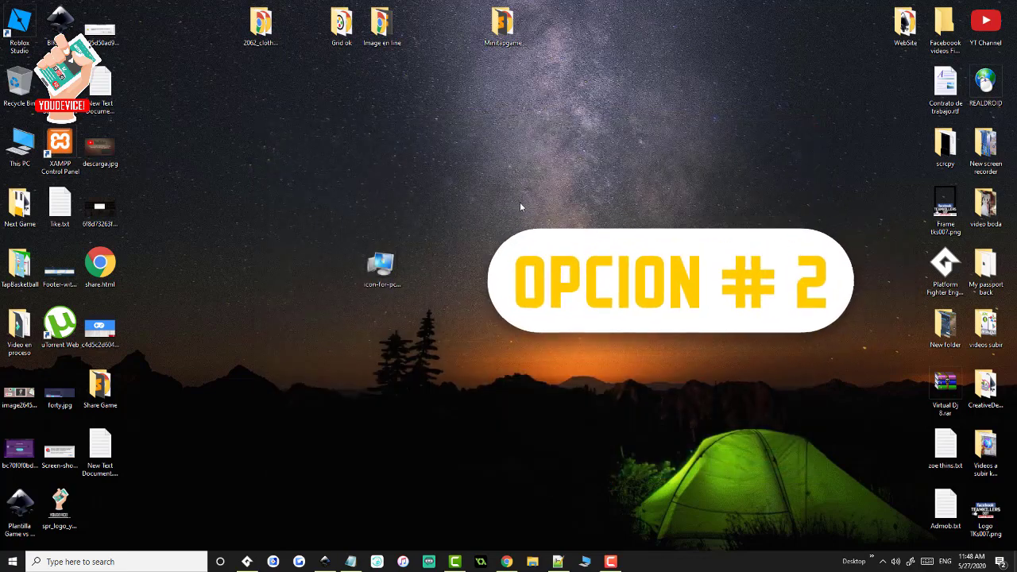
Open Personalization from the desktop background and bring up the desktop icon settings through Themes.
{"action": "right_click", "coordinate": [520, 207]}
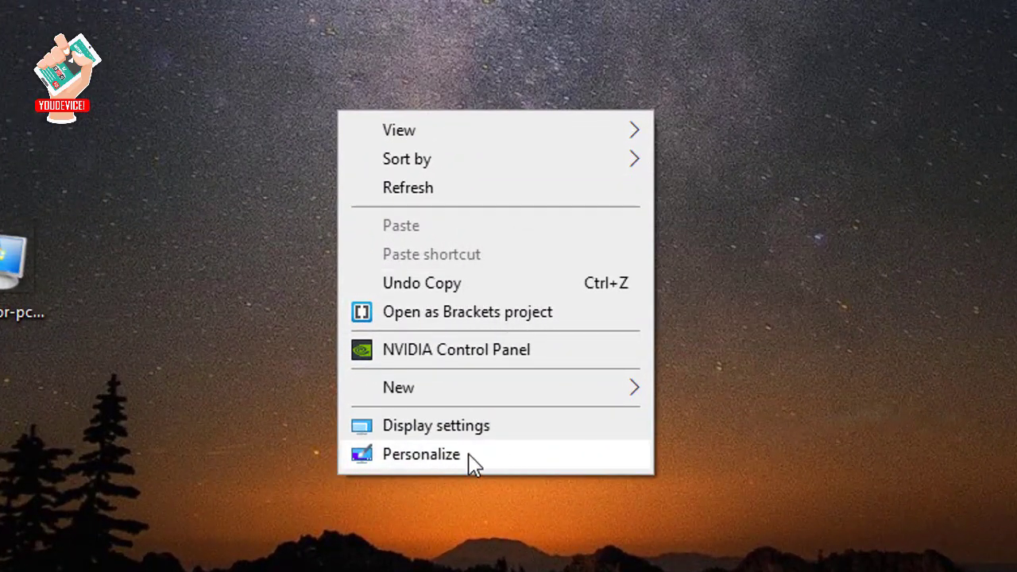
{"action": "left_click", "coordinate": [468, 455]}
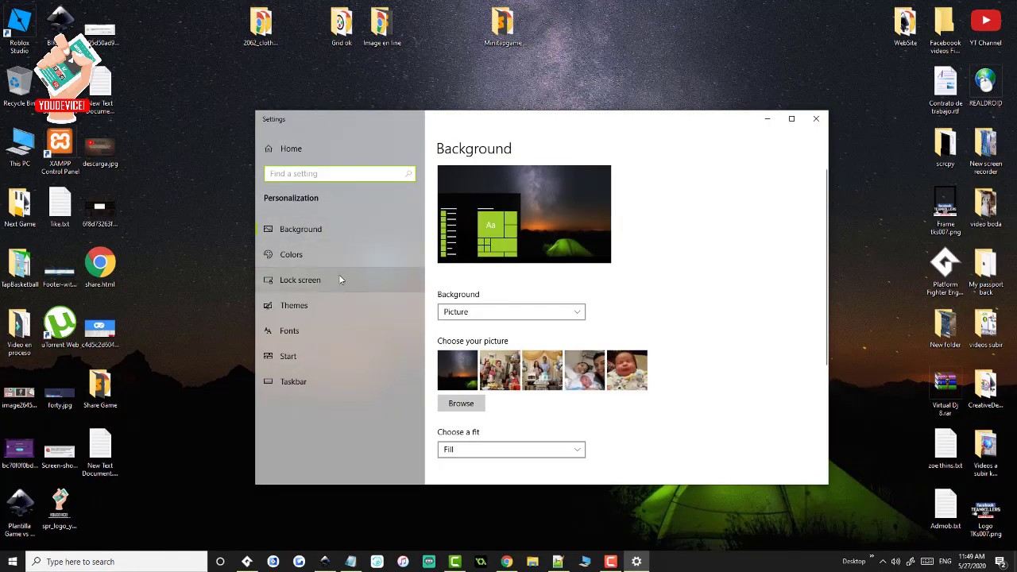
{"action": "left_click", "coordinate": [294, 308]}
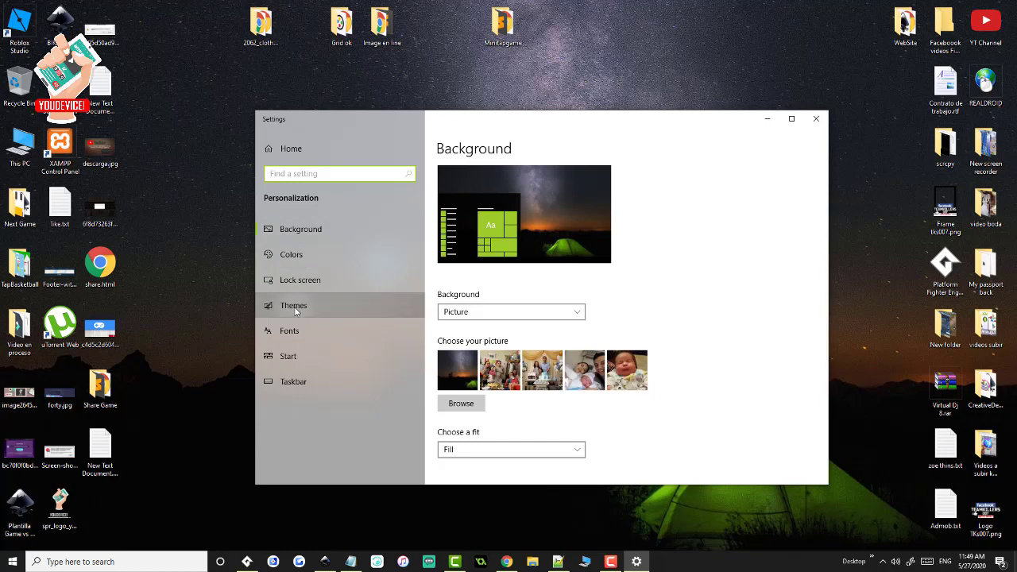
{"action": "scroll", "coordinate": [747, 309], "scroll_direction": "down", "scroll_amount": 5}
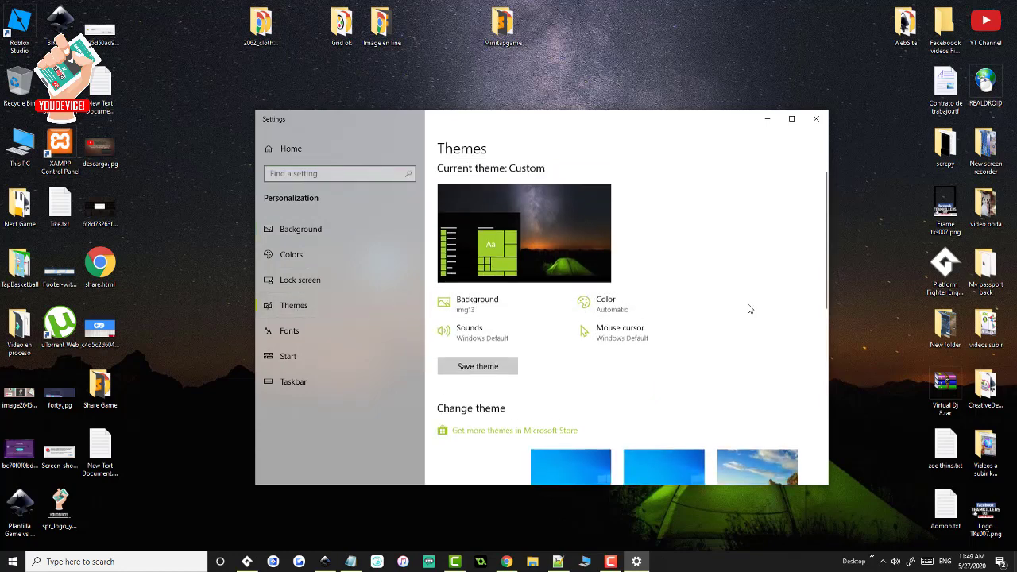
{"action": "scroll", "coordinate": [715, 334], "scroll_direction": "down", "scroll_amount": 3}
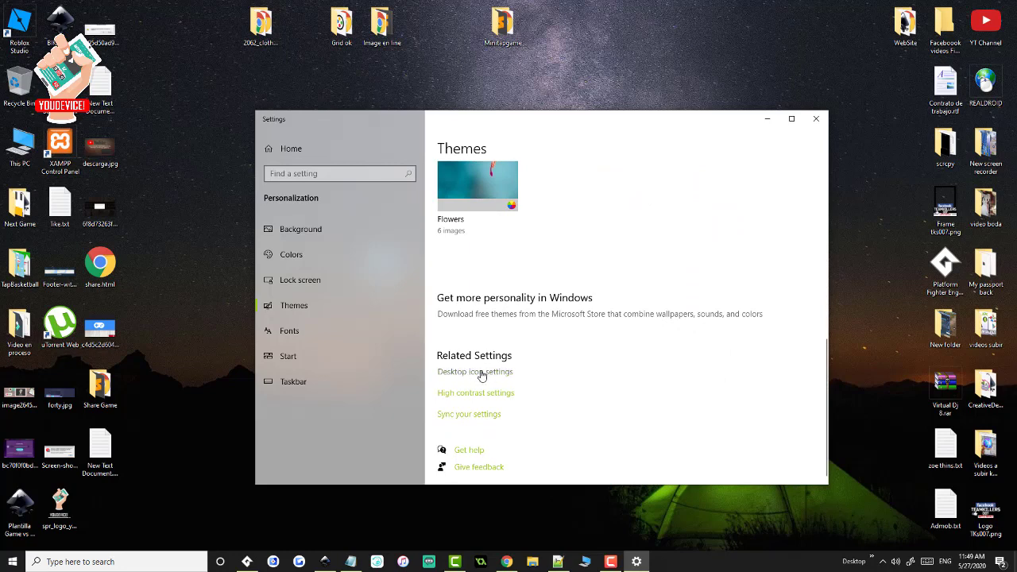
{"action": "left_click", "coordinate": [490, 377]}
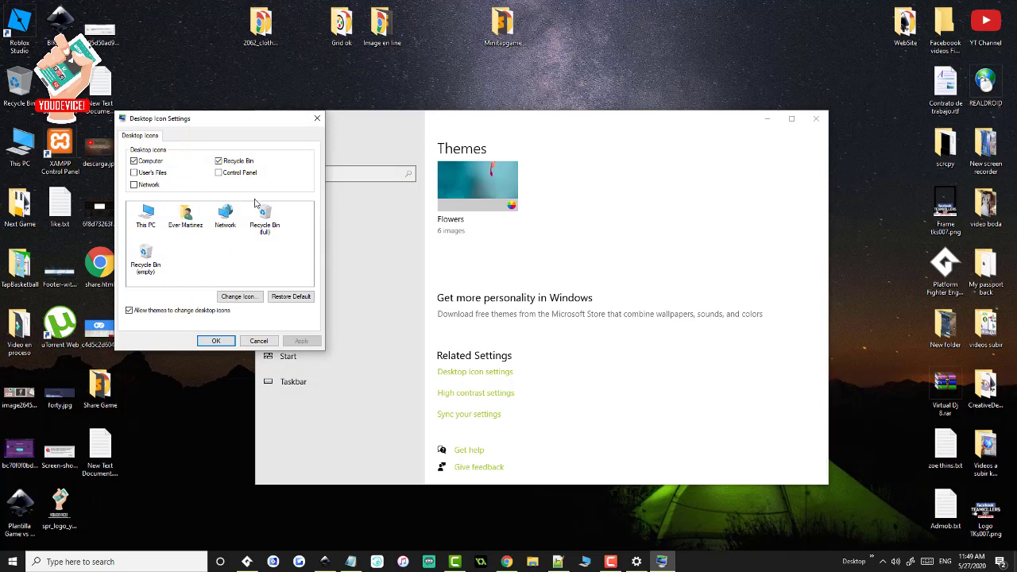
Hide the Recycle Bin desktop icon and apply the change.
{"action": "left_click", "coordinate": [143, 255]}
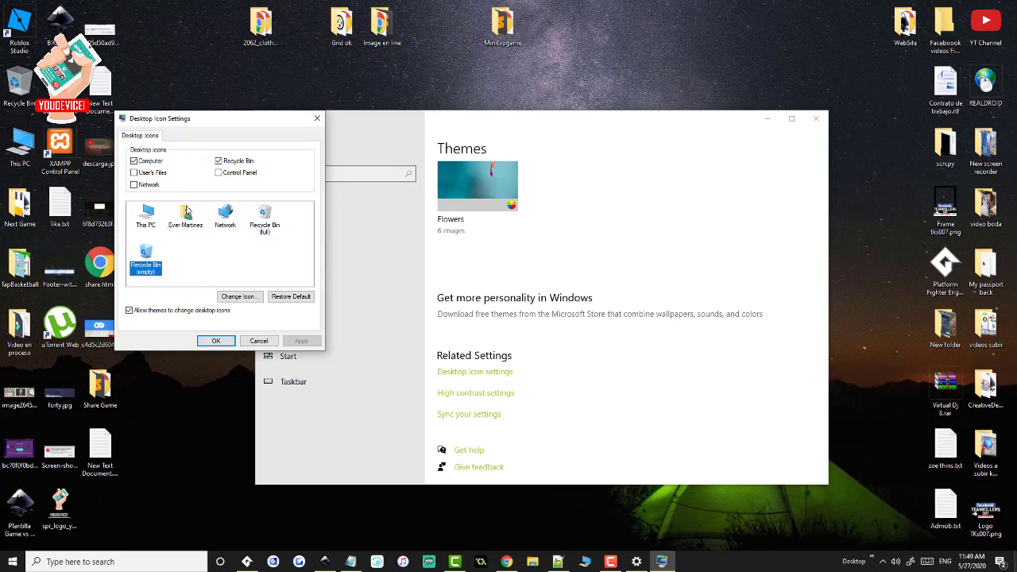
{"action": "left_click", "coordinate": [219, 162]}
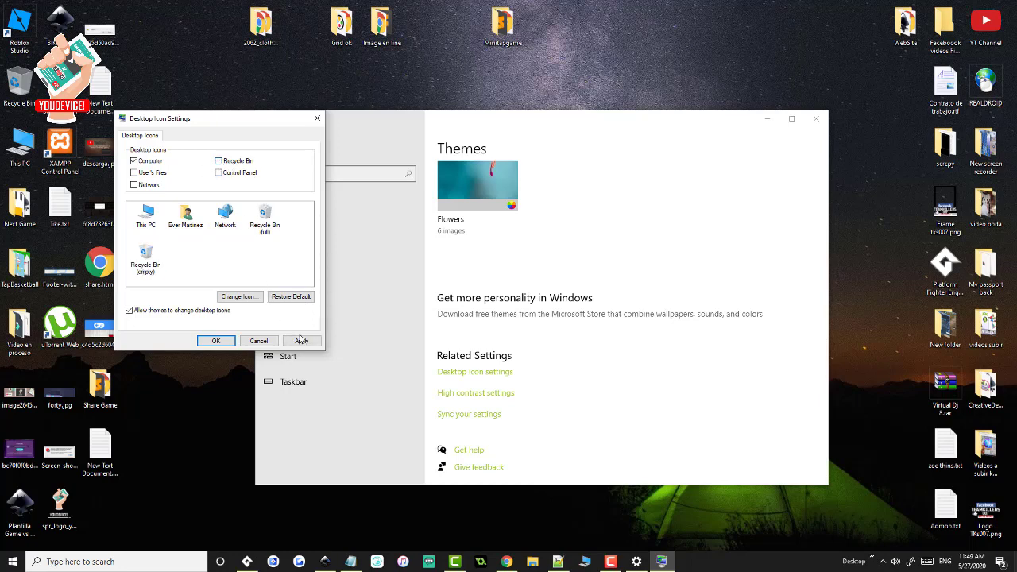
{"action": "left_click", "coordinate": [300, 340]}
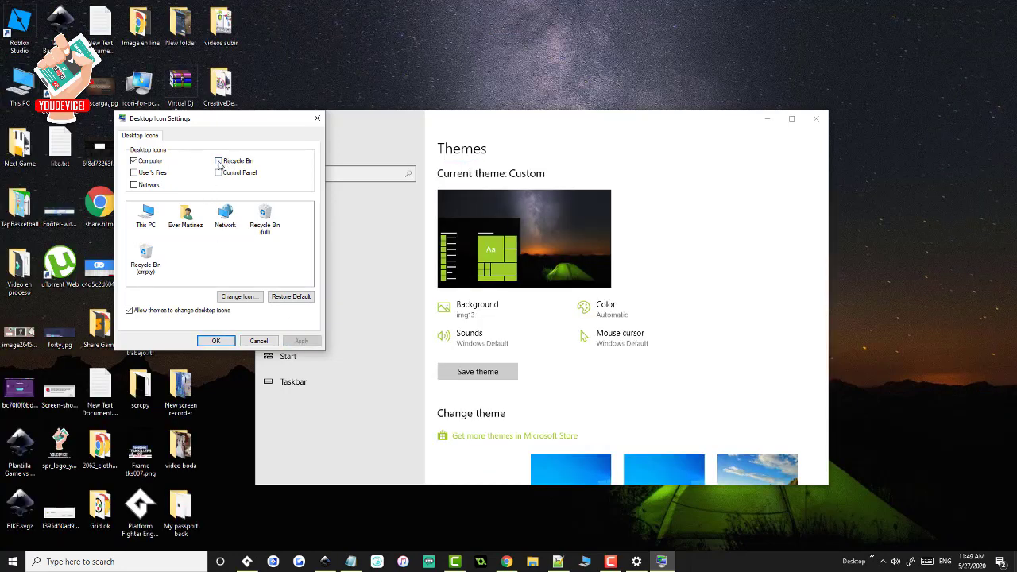
Show the Recycle Bin desktop icon again, apply and confirm the change, and close the Settings window.
{"action": "left_click", "coordinate": [219, 162]}
{"action": "left_click", "coordinate": [301, 342]}
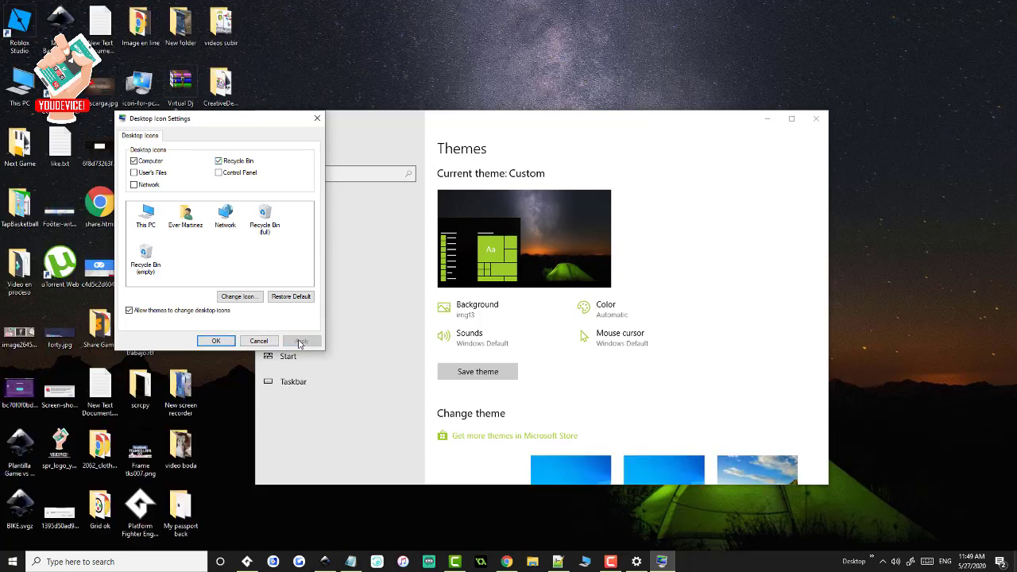
{"action": "left_click", "coordinate": [216, 341]}
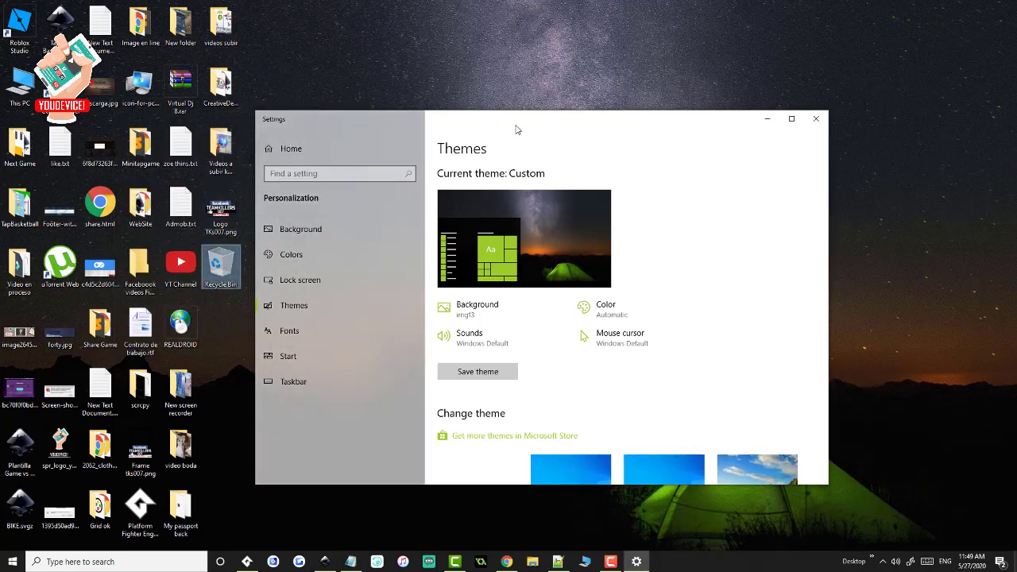
{"action": "left_click", "coordinate": [818, 121]}
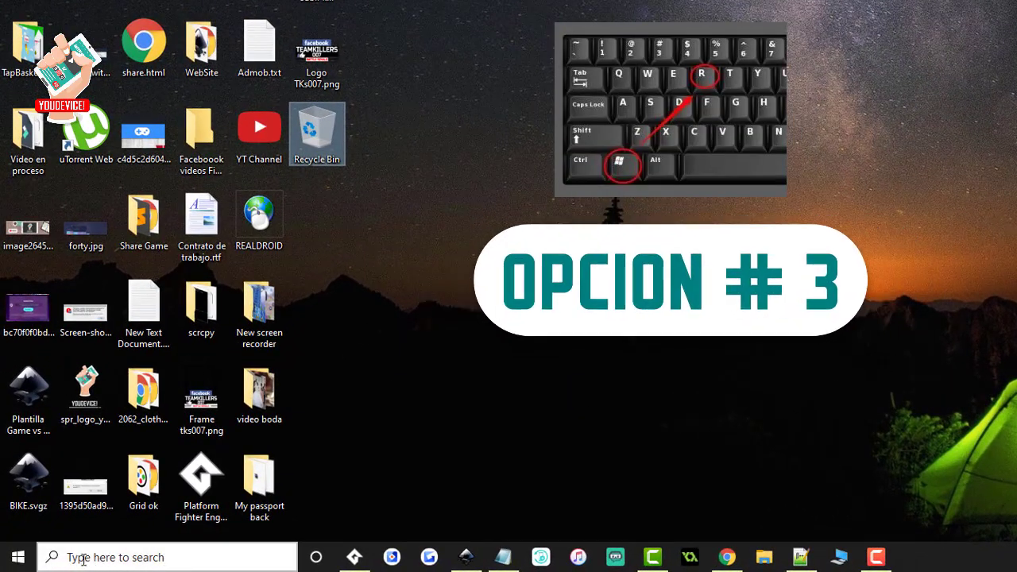
Run "rundll32.EXE shell32.dll,Control_RunDLL desk.cpl,,0" to open the desktop icon settings, move the dialog toward the desktop's centre, and confirm it.
{"action": "left_click", "coordinate": [54, 559]}
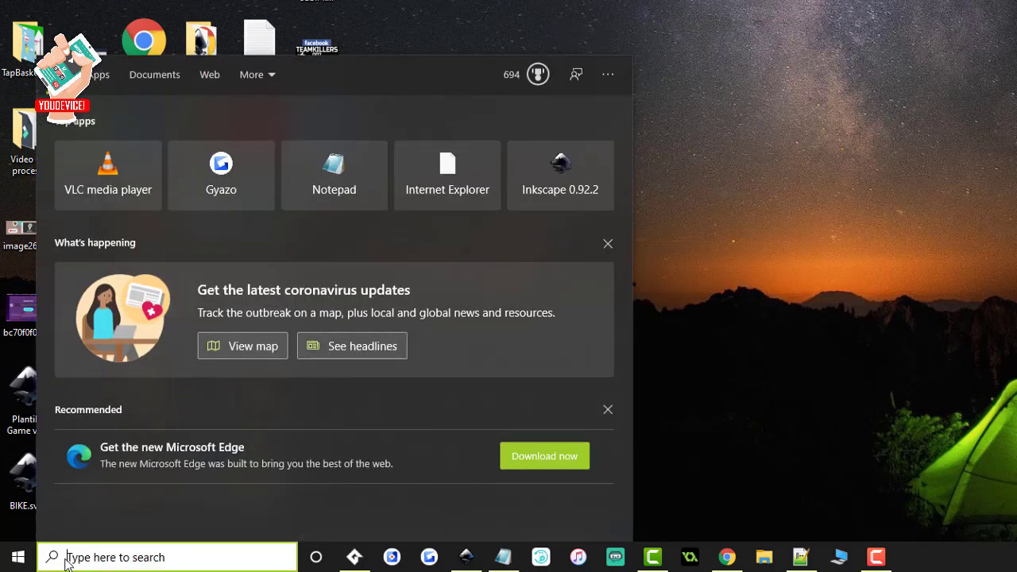
{"action": "left_click", "coordinate": [652, 349]}
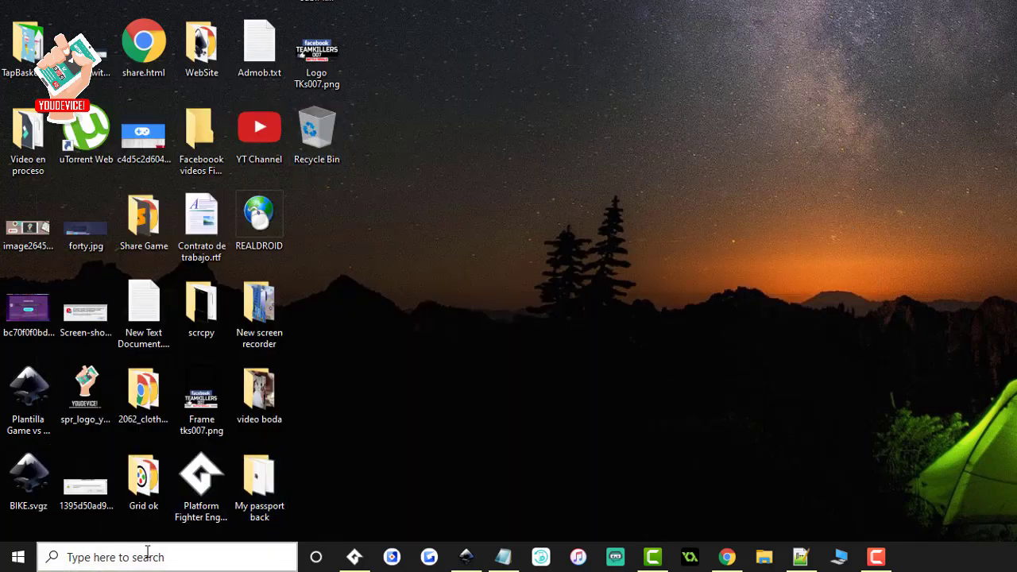
{"action": "key", "text": "super+r"}
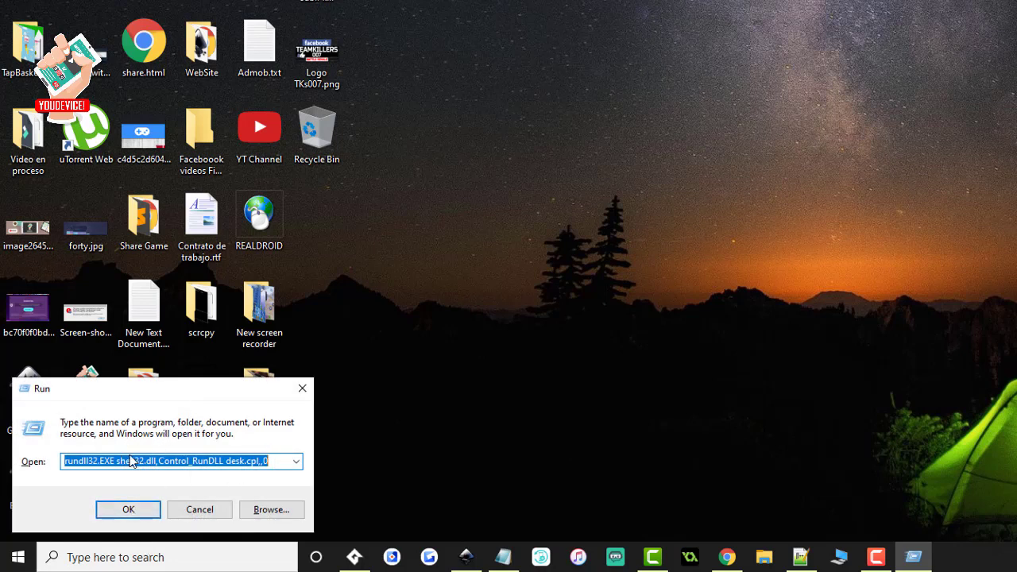
{"action": "left_click", "coordinate": [278, 462]}
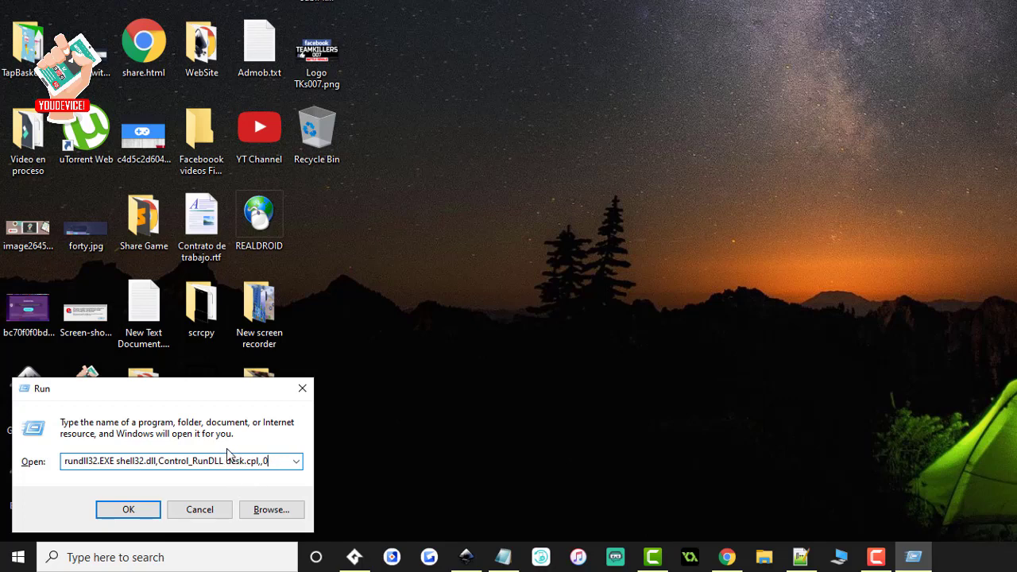
{"action": "left_click", "coordinate": [149, 514]}
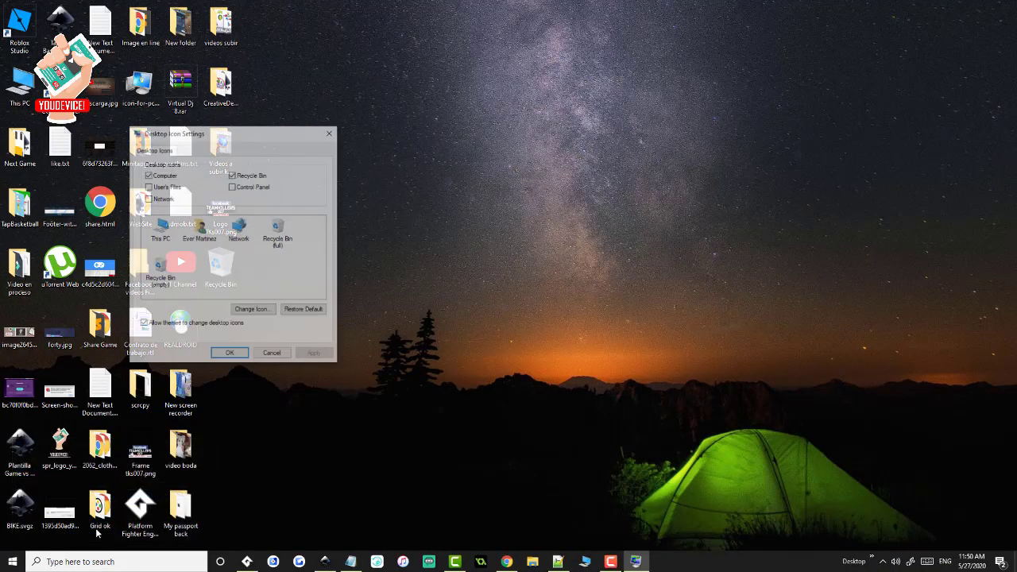
{"action": "left_click_drag", "start_coordinate": [223, 141], "coordinate": [486, 121]}
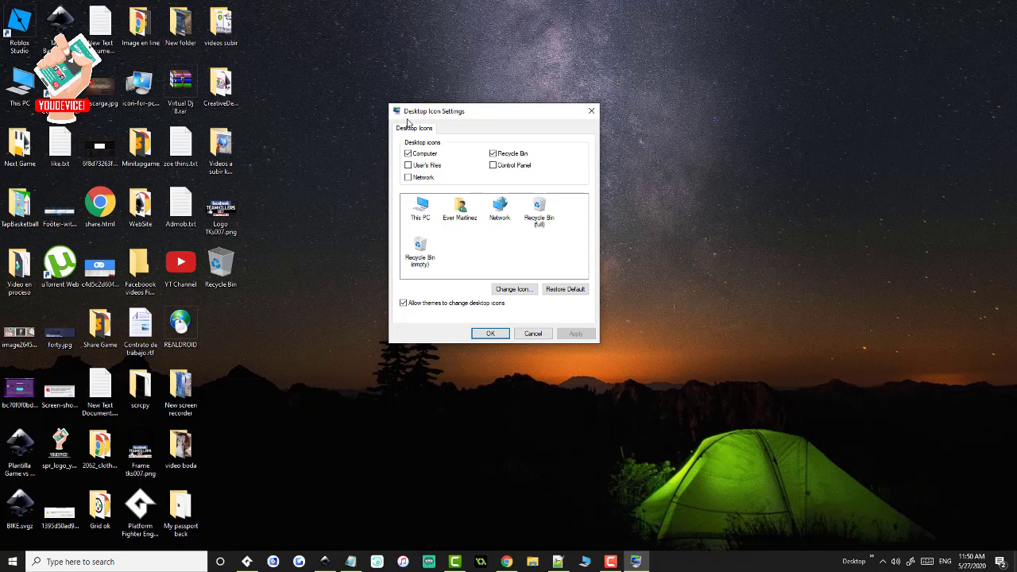
{"action": "left_click", "coordinate": [492, 334]}
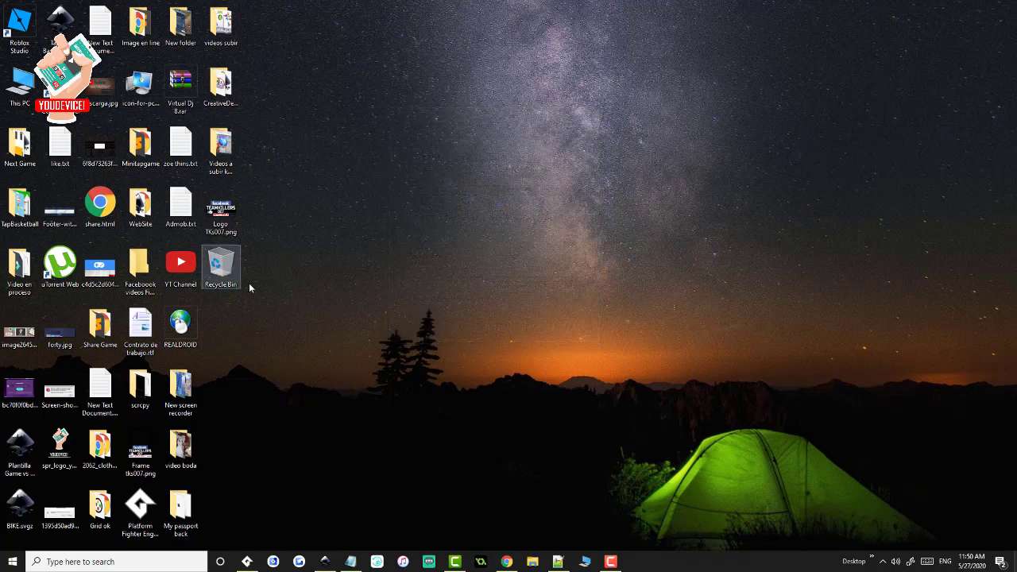